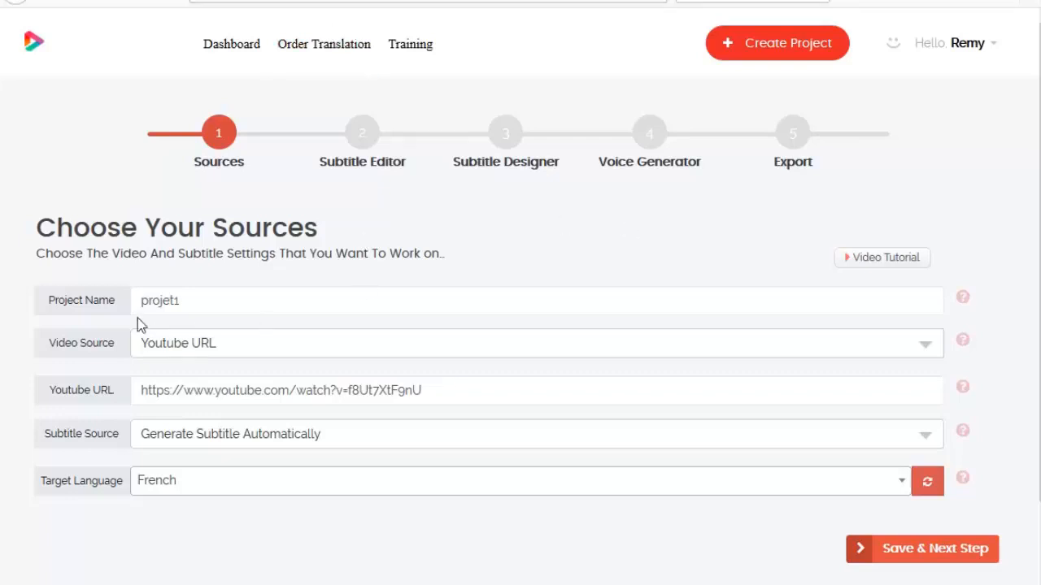
Step: Look through the video source options available for the project
{"action": "left_click", "coordinate": [186, 361]}
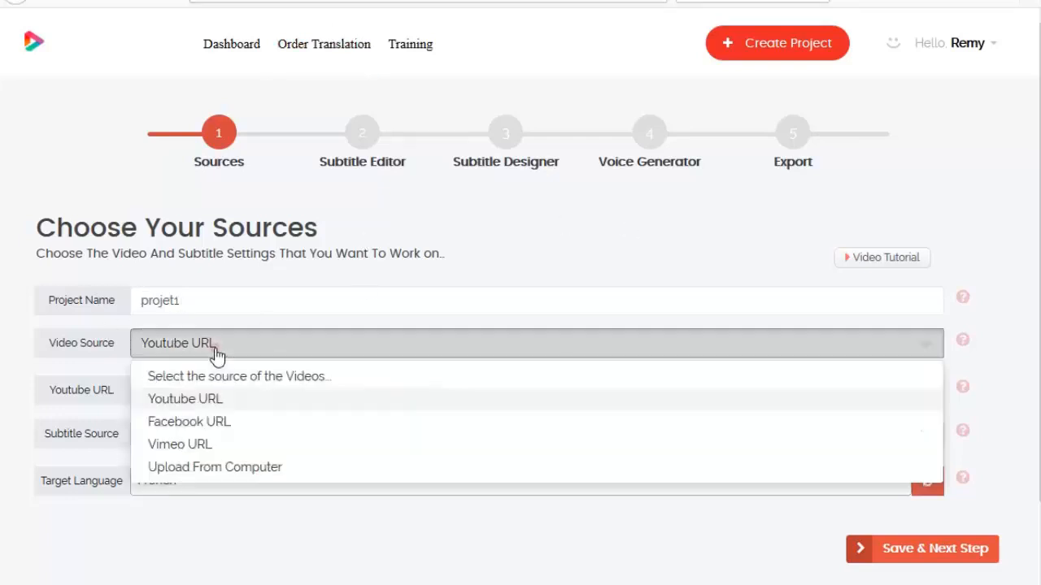
{"action": "left_click", "coordinate": [75, 357]}
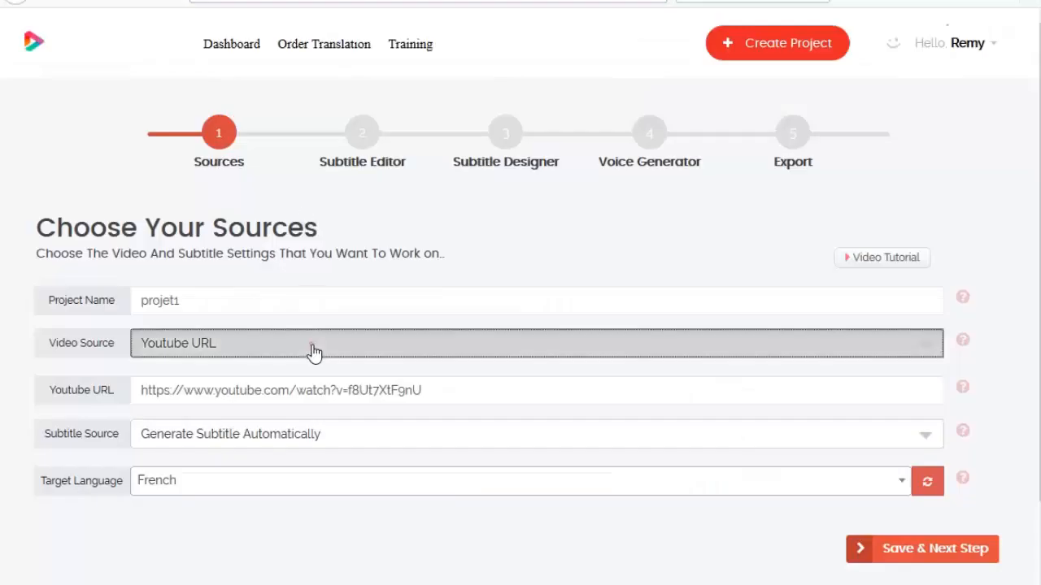
{"action": "left_click", "coordinate": [312, 350]}
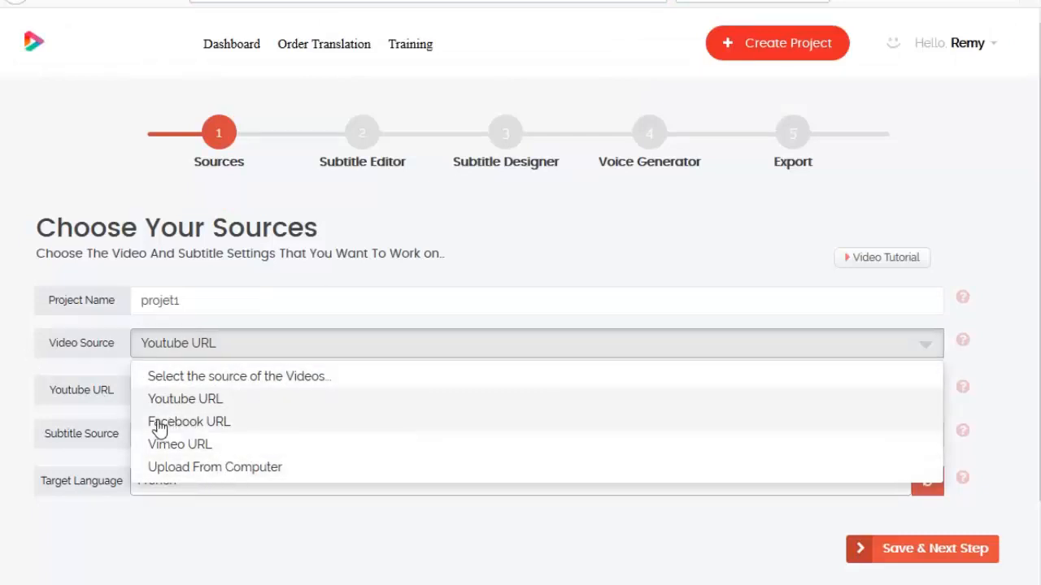
{"action": "left_click", "coordinate": [24, 341]}
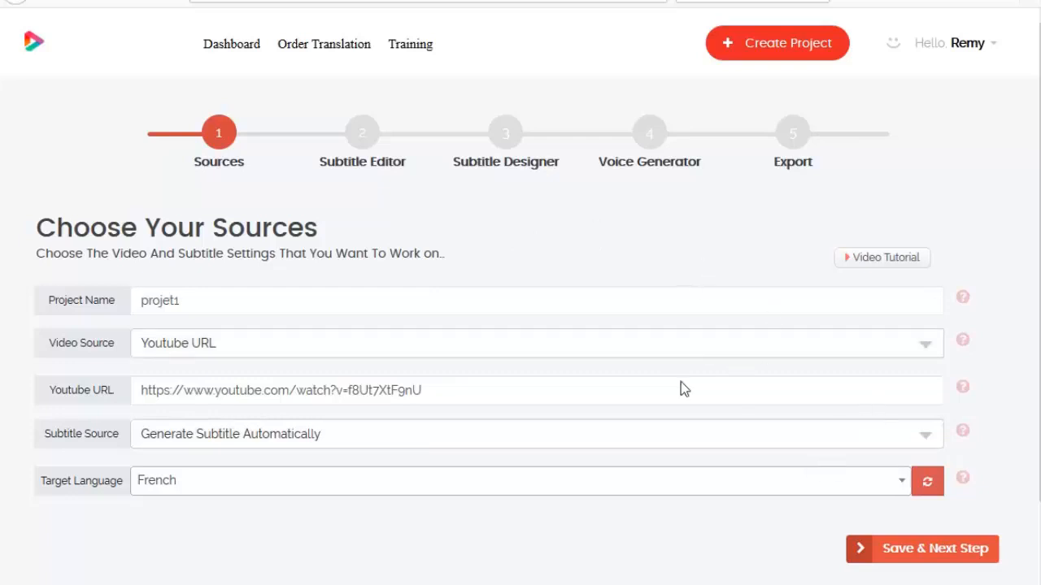
Step: Save the project sources and review the generated subtitles and timestamps in the Subtitle Editor
{"action": "left_click", "coordinate": [932, 551]}
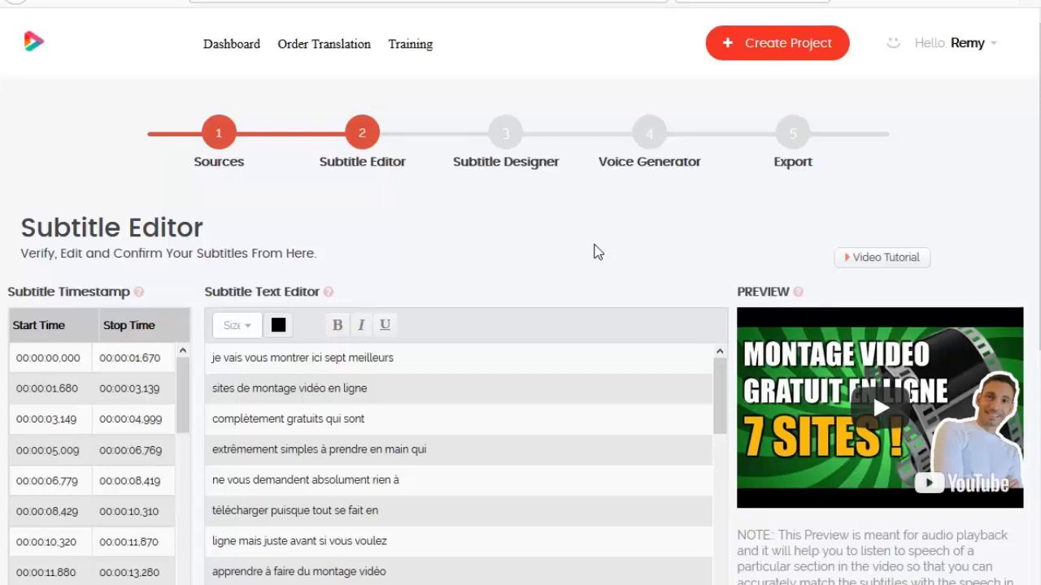
{"action": "scroll", "coordinate": [598, 251], "scroll_direction": "down", "scroll_amount": 2}
{"action": "scroll", "coordinate": [455, 252], "scroll_direction": "up", "scroll_amount": 2}
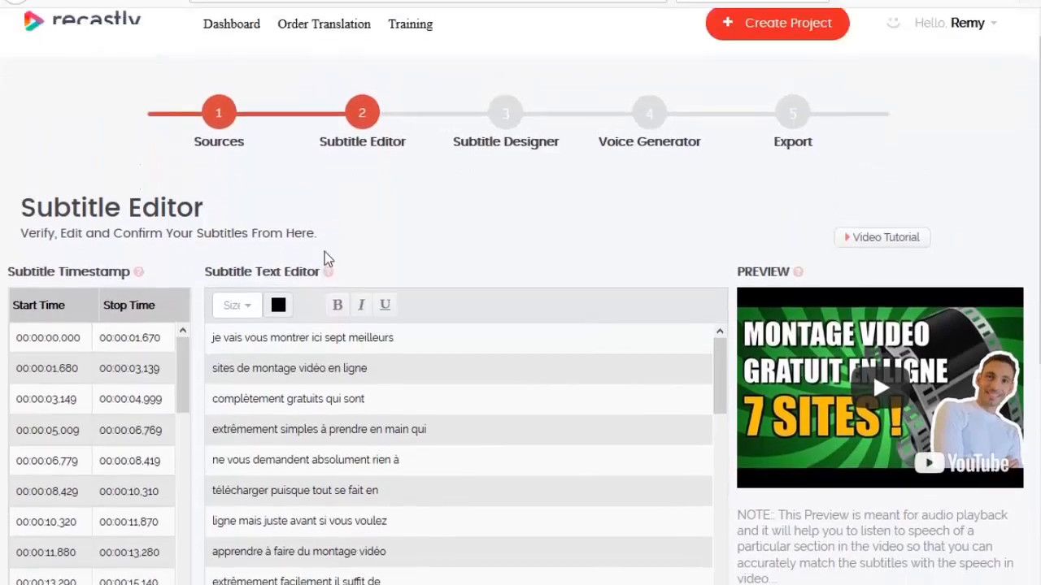
{"action": "scroll", "coordinate": [285, 286], "scroll_direction": "down", "scroll_amount": 2}
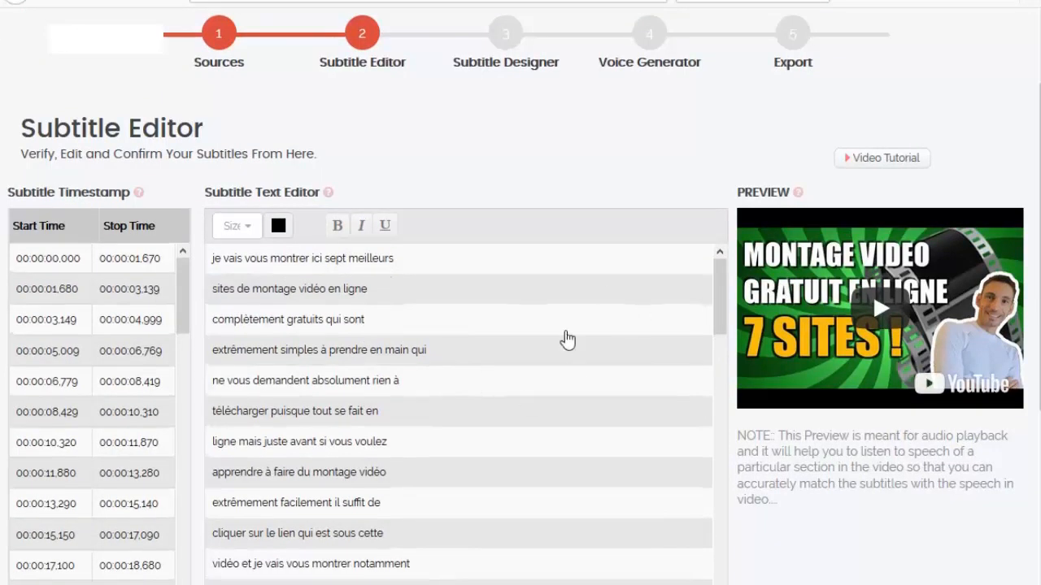
{"action": "scroll", "coordinate": [621, 326], "scroll_direction": "down", "scroll_amount": 1}
{"action": "scroll", "coordinate": [620, 325], "scroll_direction": "down", "scroll_amount": 1}
{"action": "scroll", "coordinate": [836, 399], "scroll_direction": "down", "scroll_amount": 4}
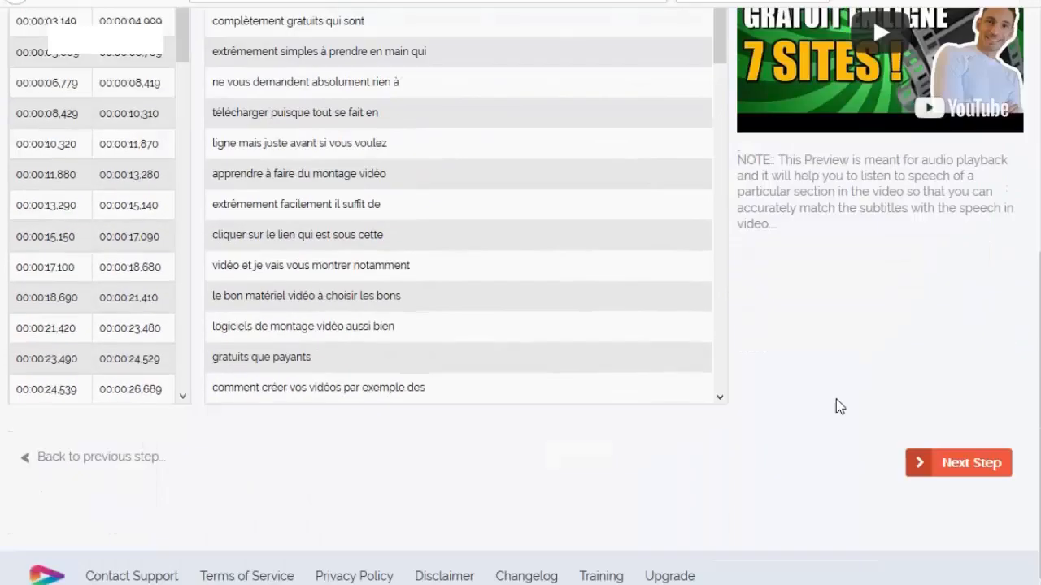
Step: Proceed to the Subtitle Designer and move the demo subtitle slightly higher in the live preview
{"action": "left_click", "coordinate": [978, 460]}
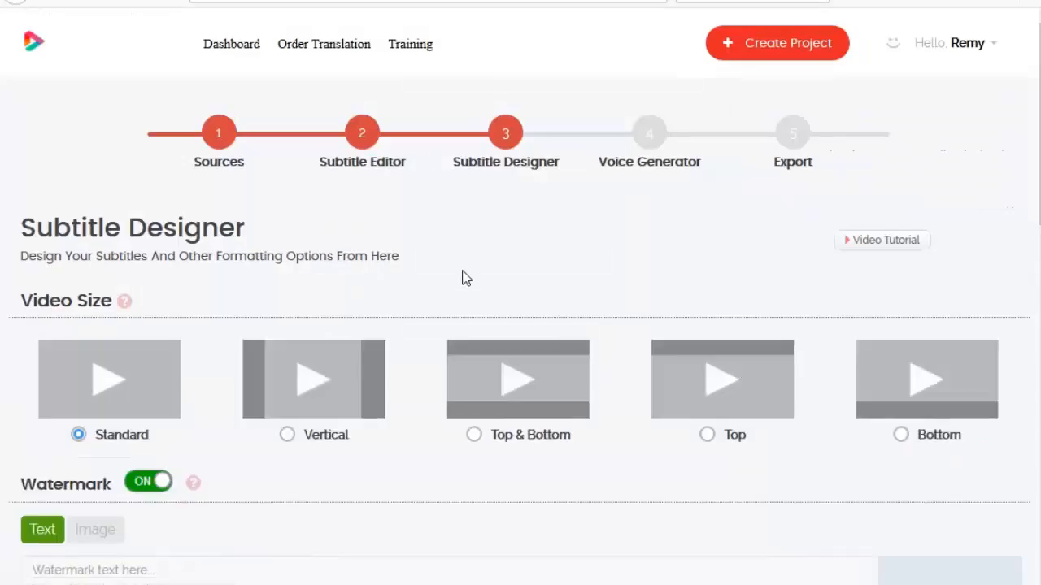
{"action": "scroll", "coordinate": [358, 311], "scroll_direction": "down", "scroll_amount": 5}
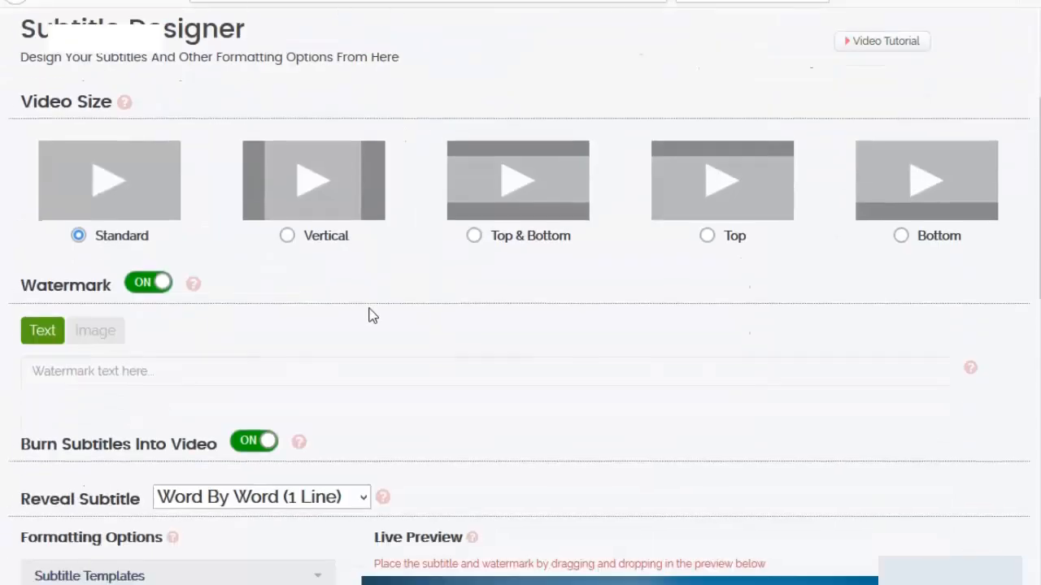
{"action": "scroll", "coordinate": [518, 295], "scroll_direction": "down", "scroll_amount": 3}
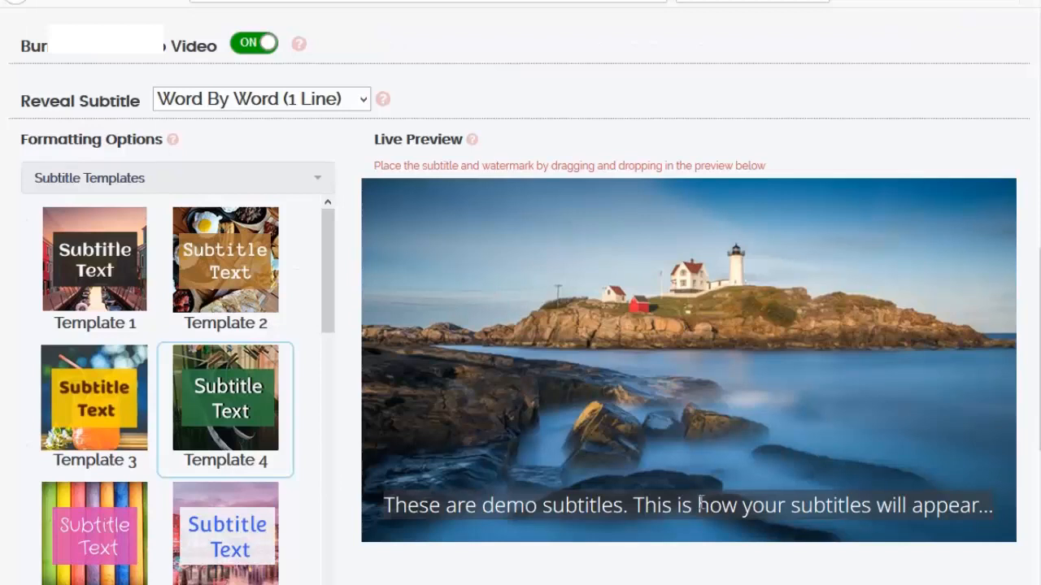
{"action": "mouse_move", "coordinate": [701, 509]}
{"action": "left_mouse_down"}
{"action": "mouse_move", "coordinate": [701, 236]}
{"action": "mouse_move", "coordinate": [701, 503]}
{"action": "left_mouse_up"}
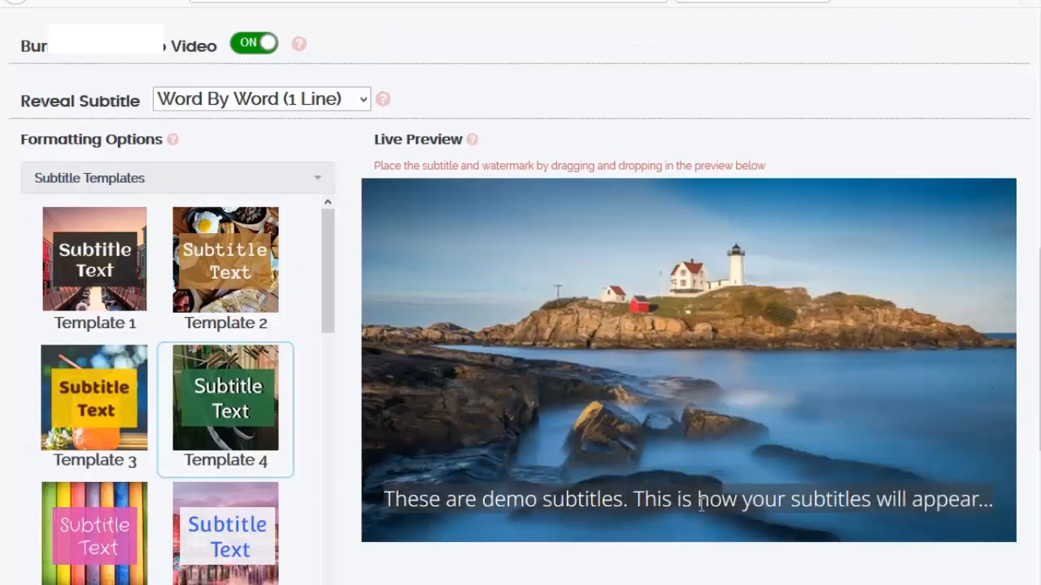
{"action": "scroll", "coordinate": [213, 209], "scroll_direction": "up", "scroll_amount": 3}
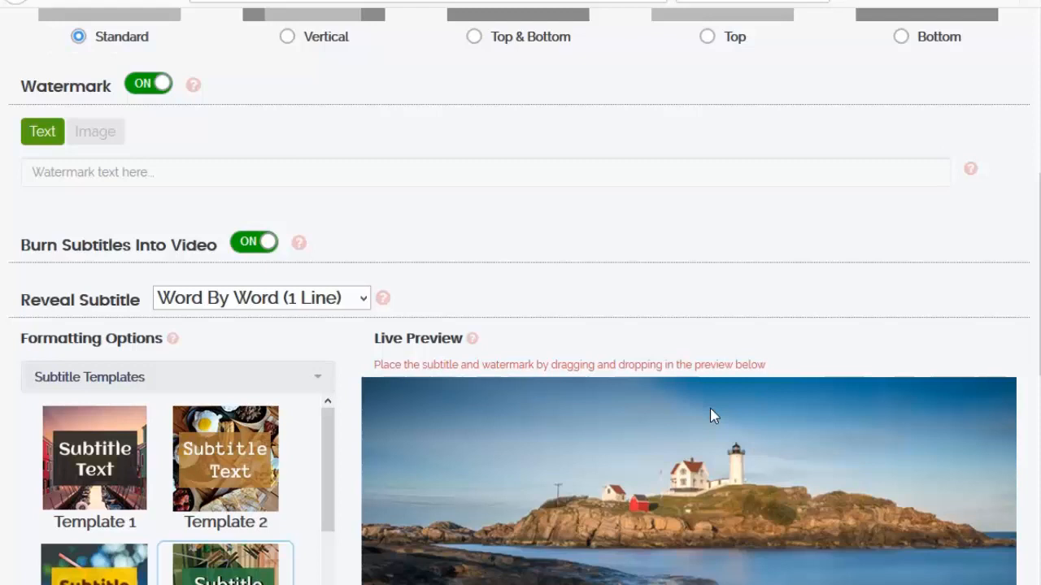
{"action": "scroll", "coordinate": [709, 412], "scroll_direction": "down", "scroll_amount": 3}
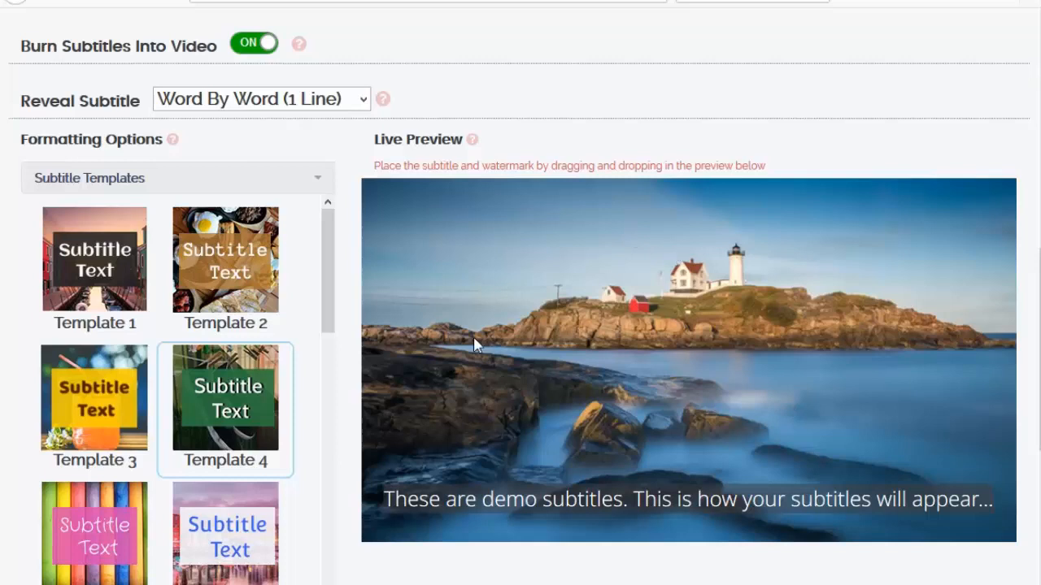
{"action": "scroll", "coordinate": [626, 321], "scroll_direction": "up", "scroll_amount": 2}
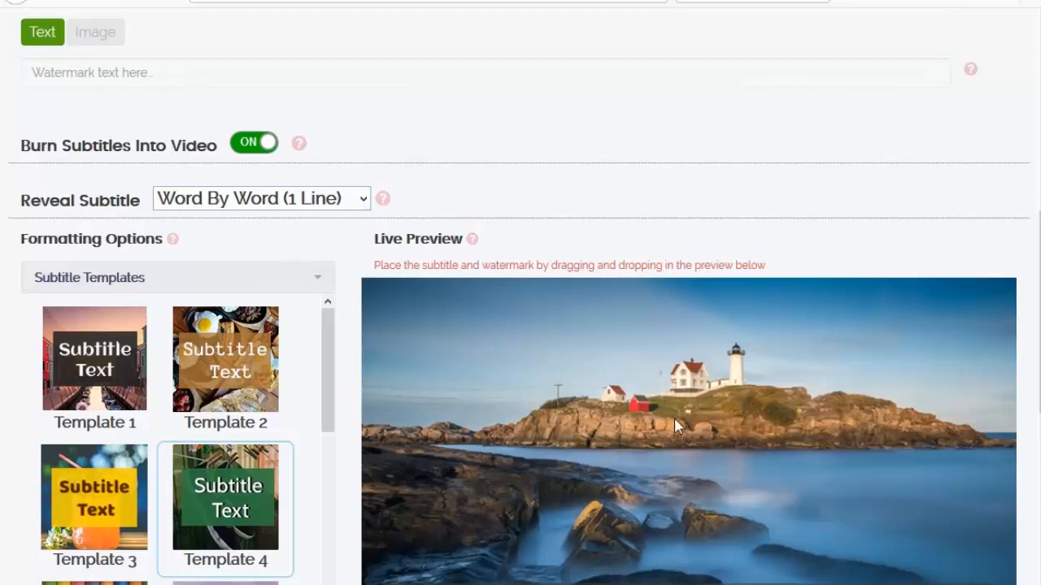
{"action": "scroll", "coordinate": [674, 417], "scroll_direction": "down", "scroll_amount": 2}
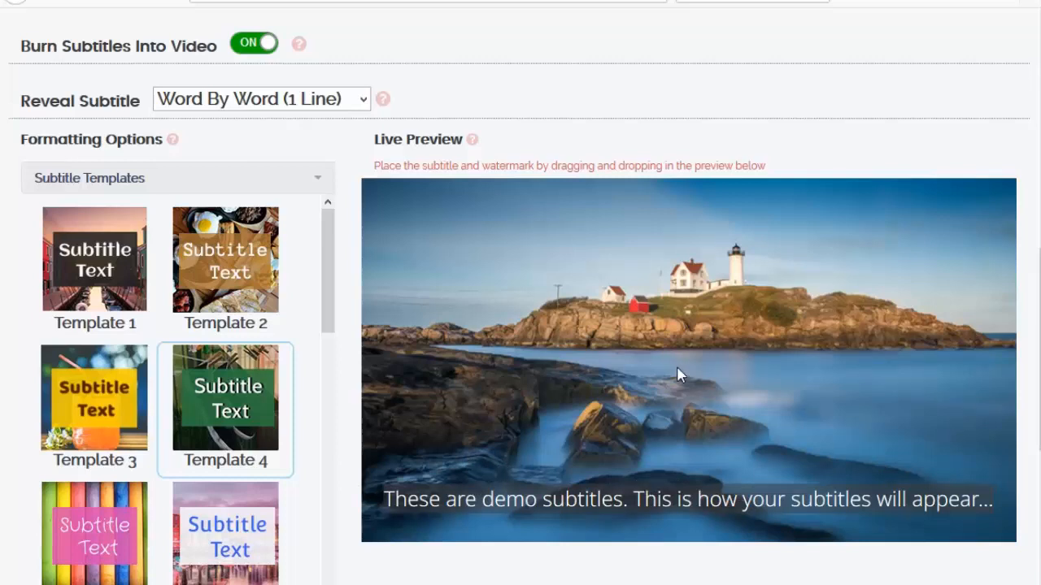
{"action": "scroll", "coordinate": [217, 252], "scroll_direction": "up", "scroll_amount": 2}
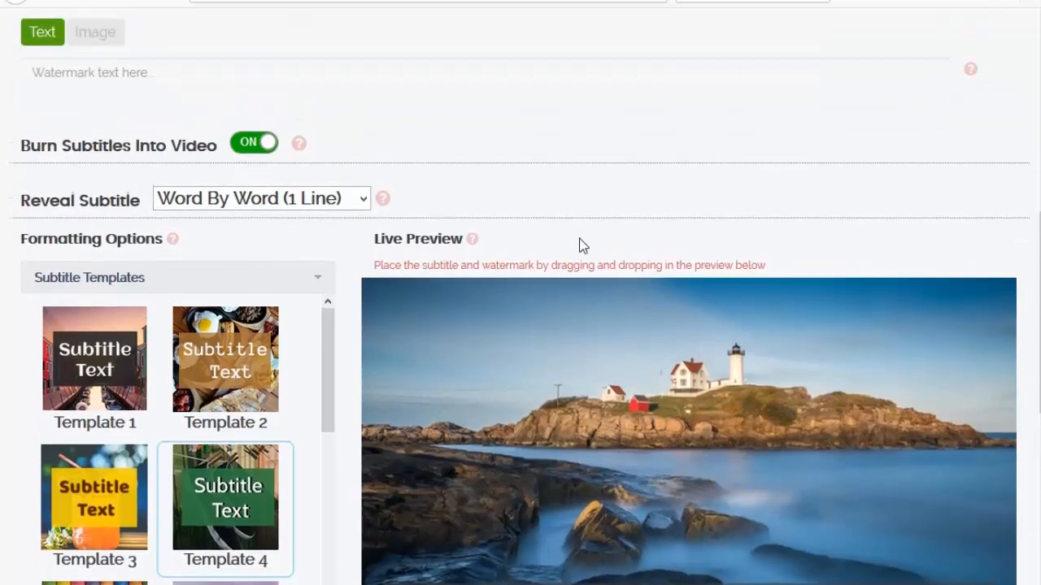
{"action": "scroll", "coordinate": [578, 244], "scroll_direction": "down", "scroll_amount": 2}
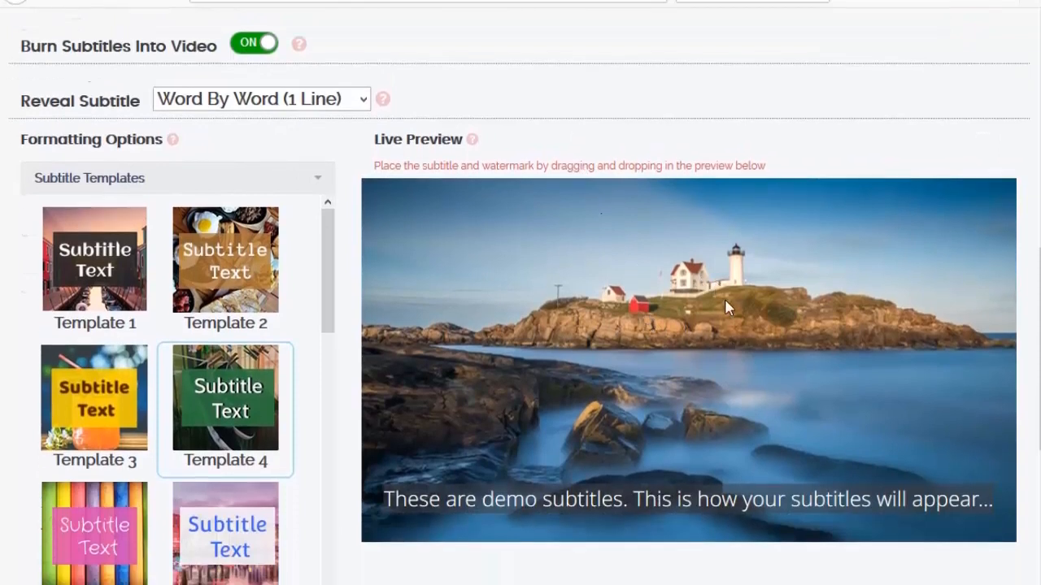
Step: Try the Vertical video size and check its effect in the live preview
{"action": "scroll", "coordinate": [627, 366], "scroll_direction": "up", "scroll_amount": 5}
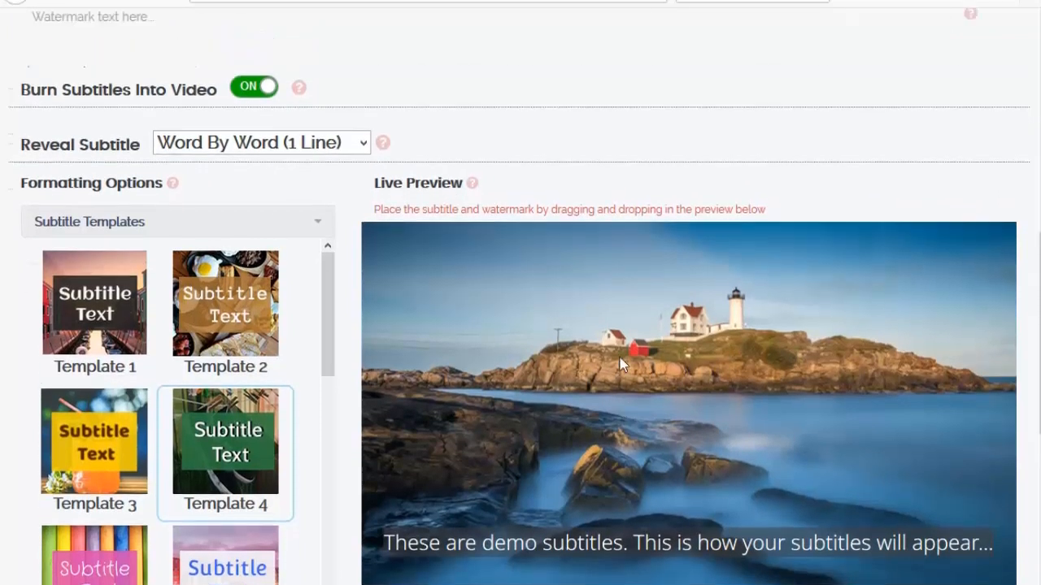
{"action": "scroll", "coordinate": [619, 346], "scroll_direction": "up", "scroll_amount": 3}
{"action": "left_click", "coordinate": [287, 234]}
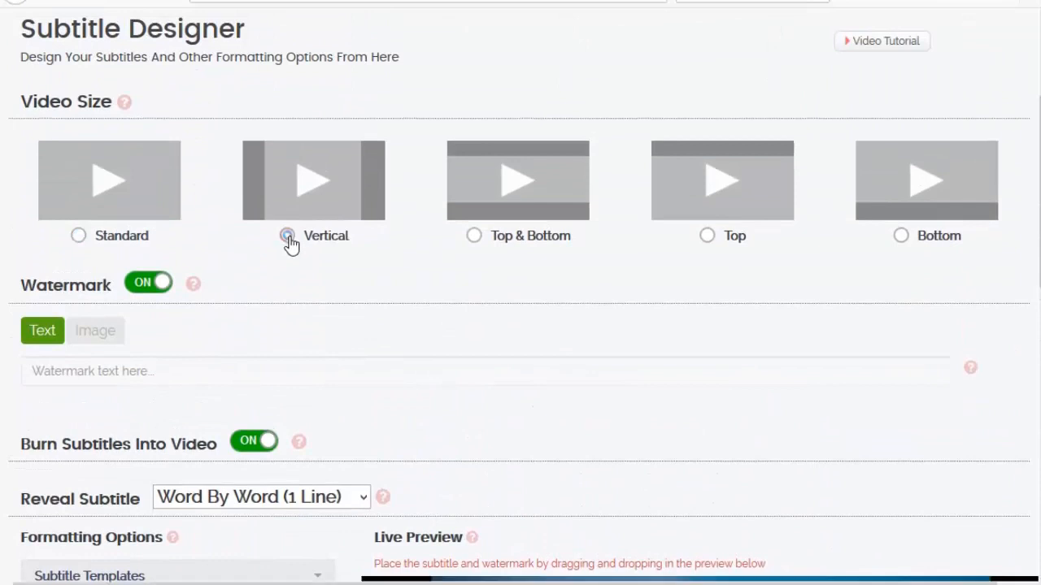
{"action": "scroll", "coordinate": [481, 304], "scroll_direction": "down", "scroll_amount": 8}
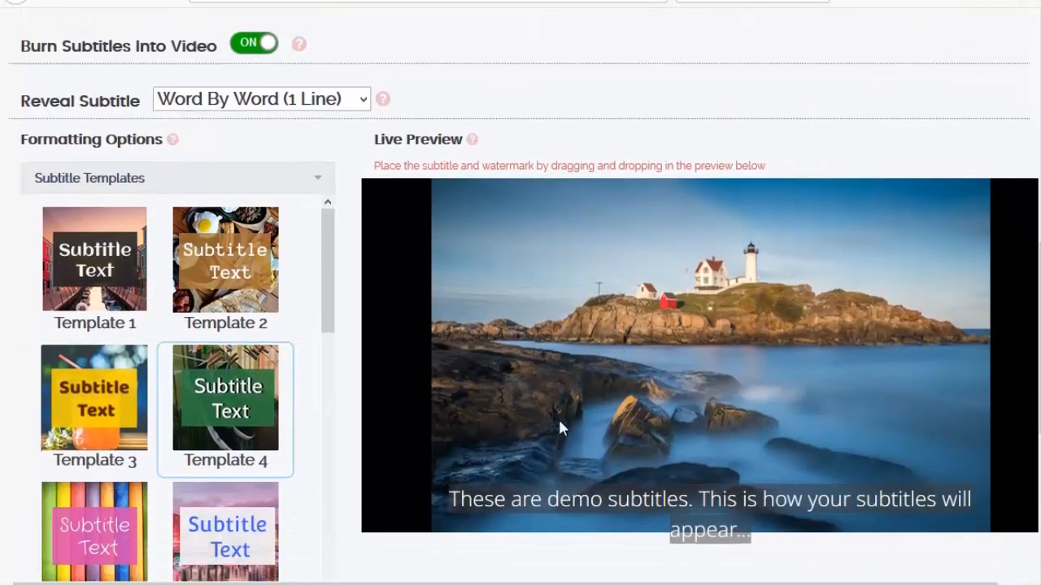
{"action": "scroll", "coordinate": [718, 455], "scroll_direction": "up", "scroll_amount": 8}
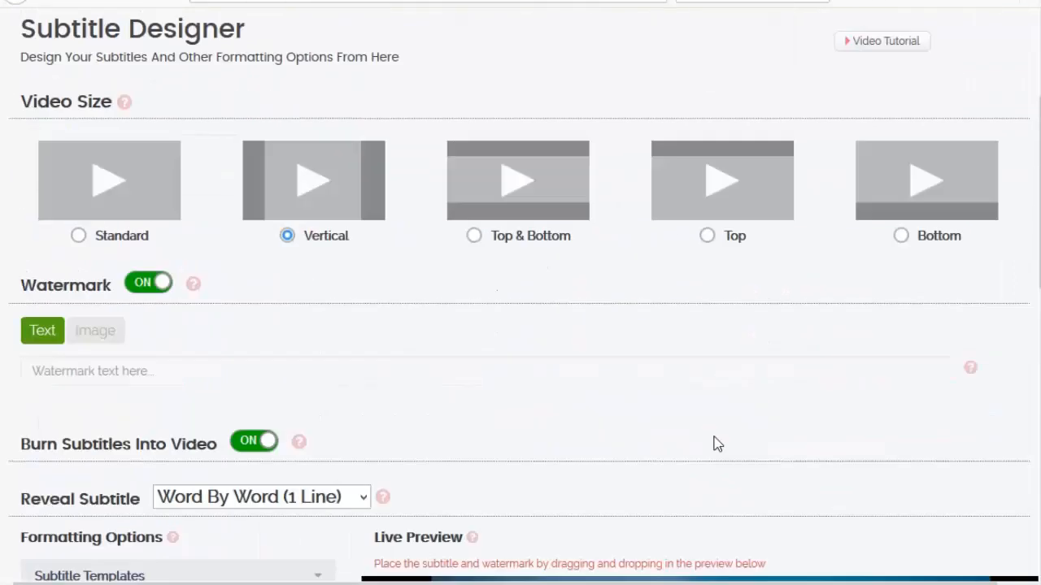
Step: Set the video size to Top & Bottom and check the fixed text bands in the live preview
{"action": "left_click", "coordinate": [474, 235]}
{"action": "scroll", "coordinate": [437, 336], "scroll_direction": "down", "scroll_amount": 6}
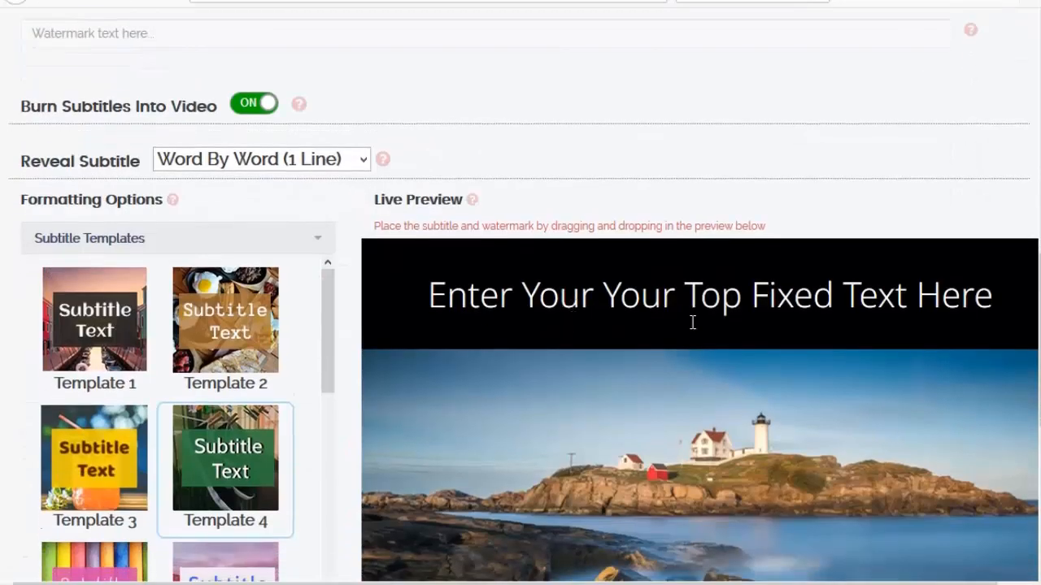
{"action": "scroll", "coordinate": [691, 322], "scroll_direction": "down", "scroll_amount": 2}
{"action": "scroll", "coordinate": [532, 304], "scroll_direction": "down", "scroll_amount": 2}
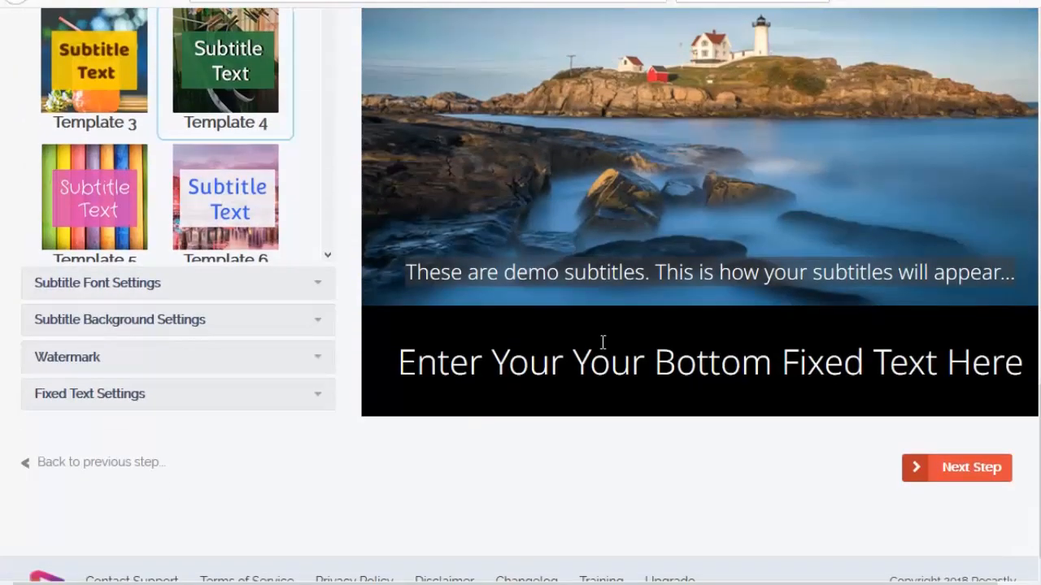
{"action": "scroll", "coordinate": [539, 251], "scroll_direction": "up", "scroll_amount": 3}
{"action": "scroll", "coordinate": [512, 298], "scroll_direction": "down", "scroll_amount": 3}
Step: Set the font size of the fixed text to 22
{"action": "left_click", "coordinate": [316, 398]}
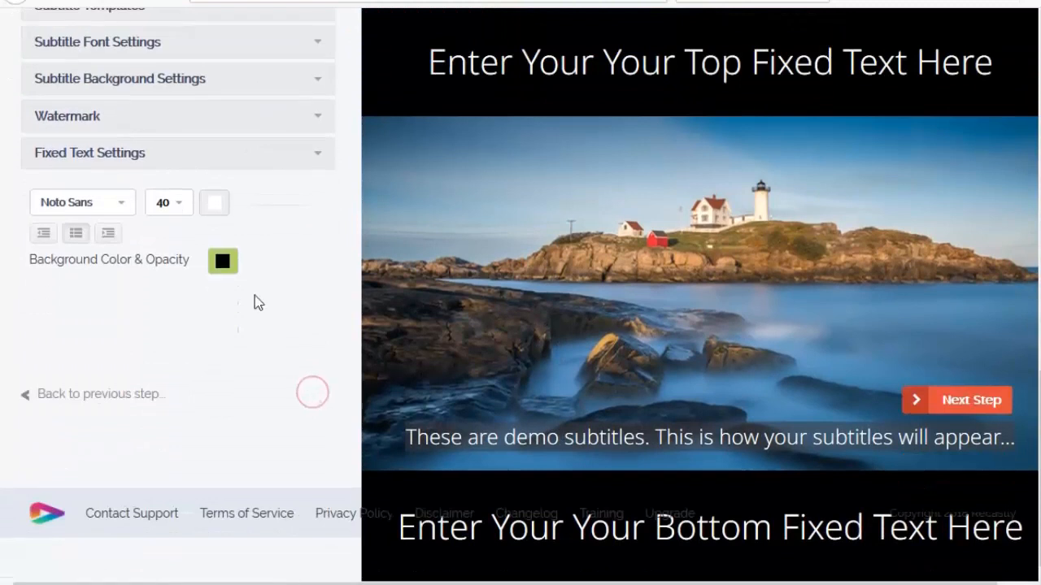
{"action": "left_click", "coordinate": [174, 205]}
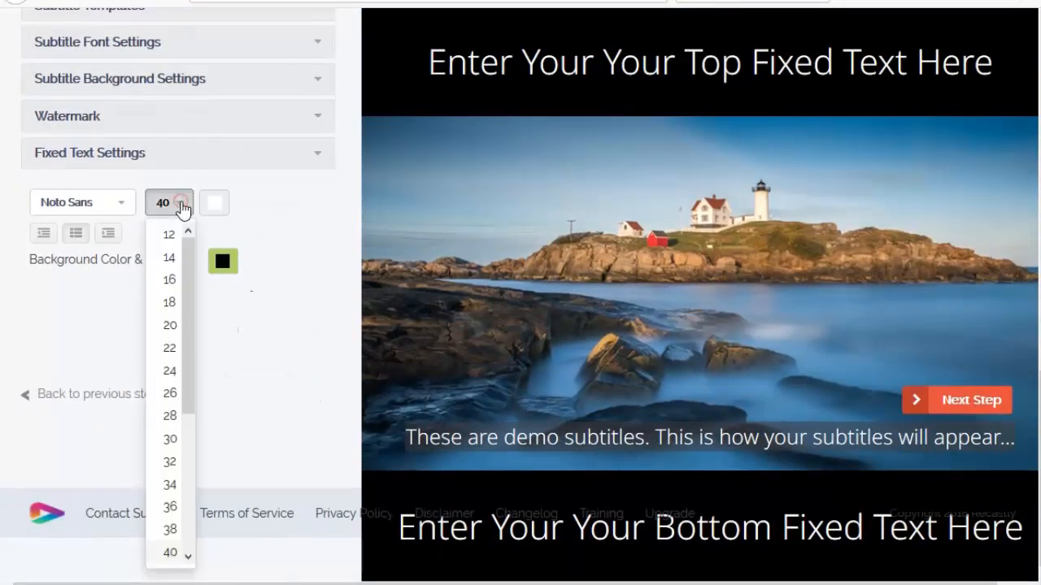
{"action": "left_click", "coordinate": [170, 348]}
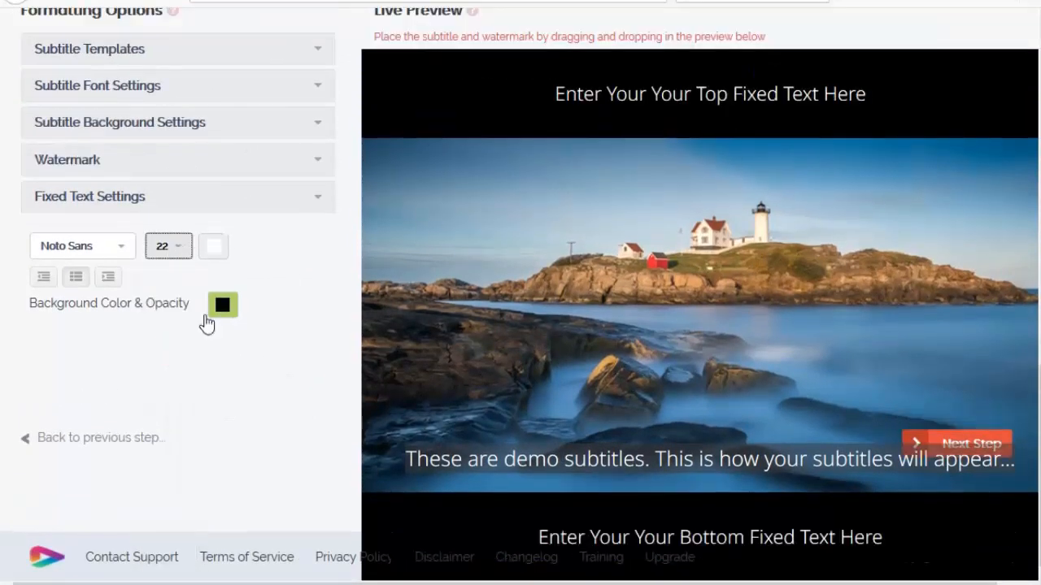
Step: Try a red background colour for the fixed text bands and restore black
{"action": "left_click", "coordinate": [216, 306]}
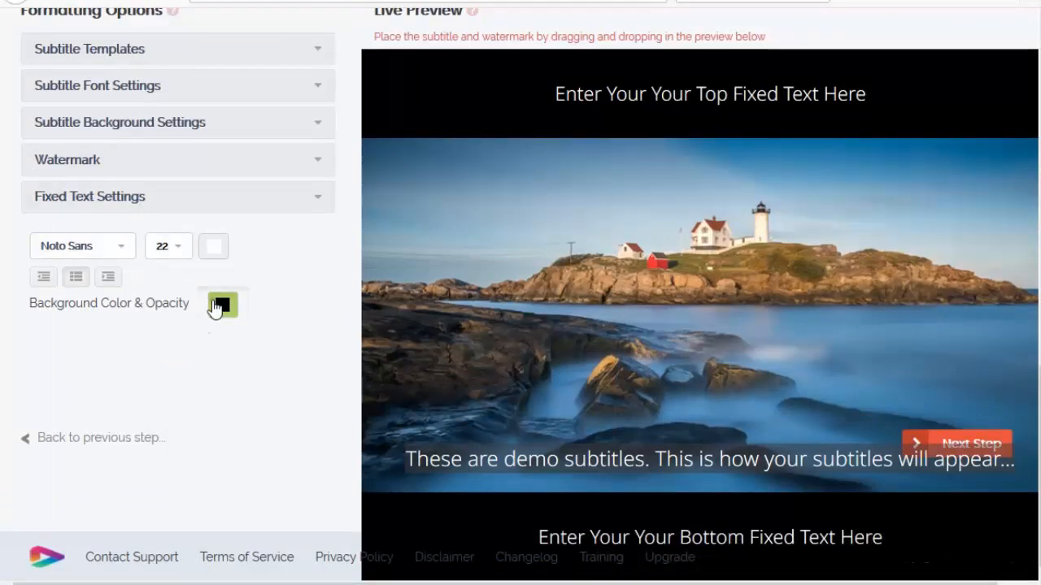
{"action": "left_click", "coordinate": [216, 307]}
{"action": "left_click", "coordinate": [201, 326]}
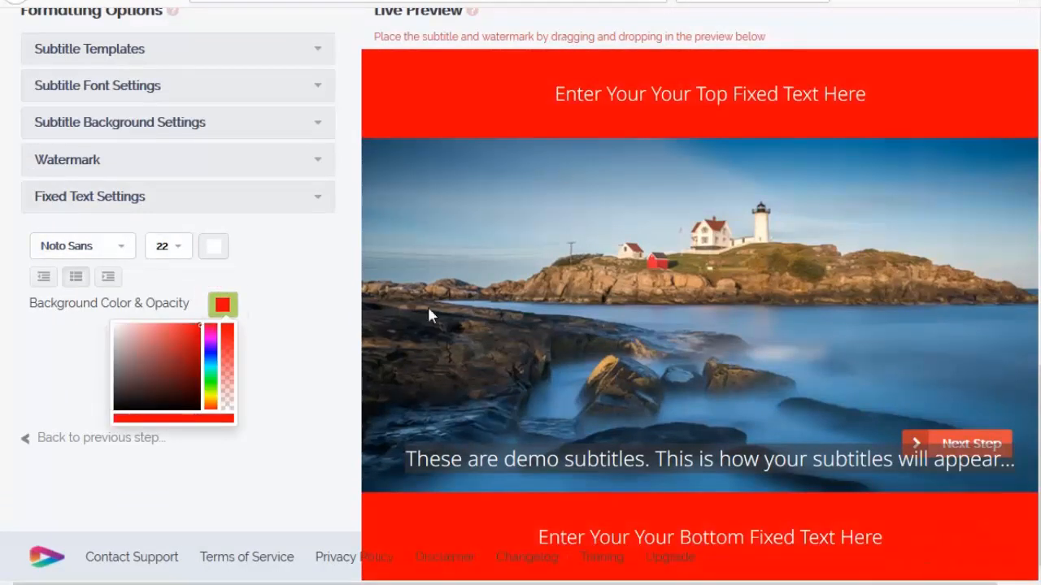
{"action": "left_click", "coordinate": [130, 408]}
{"action": "left_click", "coordinate": [291, 337]}
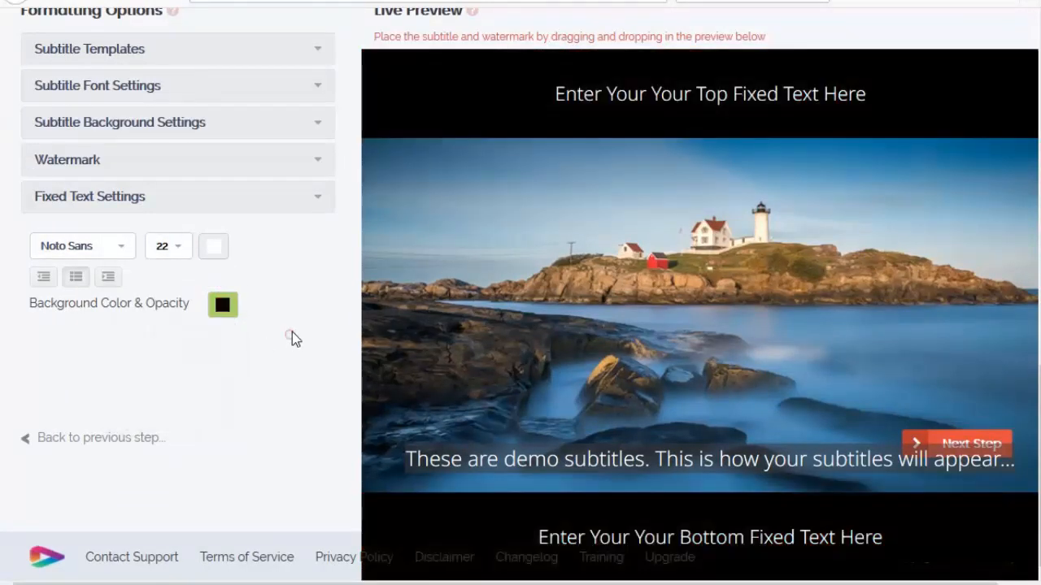
Step: Enter "MONTAGE VIDEO" as the top fixed text
{"action": "scroll", "coordinate": [287, 345], "scroll_direction": "up", "scroll_amount": 1}
{"action": "scroll", "coordinate": [288, 350], "scroll_direction": "up", "scroll_amount": 5}
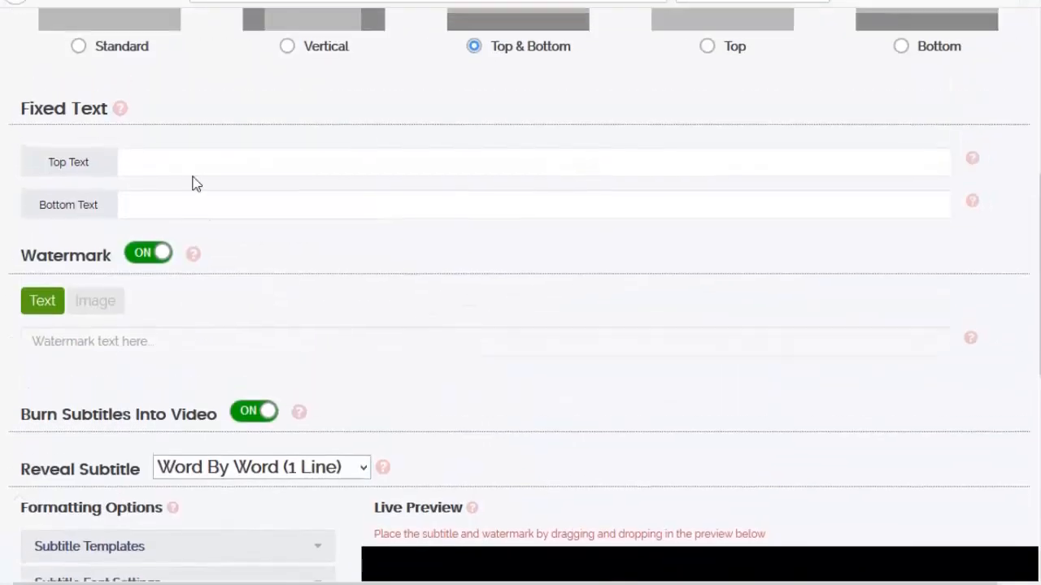
{"action": "left_click", "coordinate": [187, 156]}
{"action": "type", "text": "MONTAGE VIDEO"}
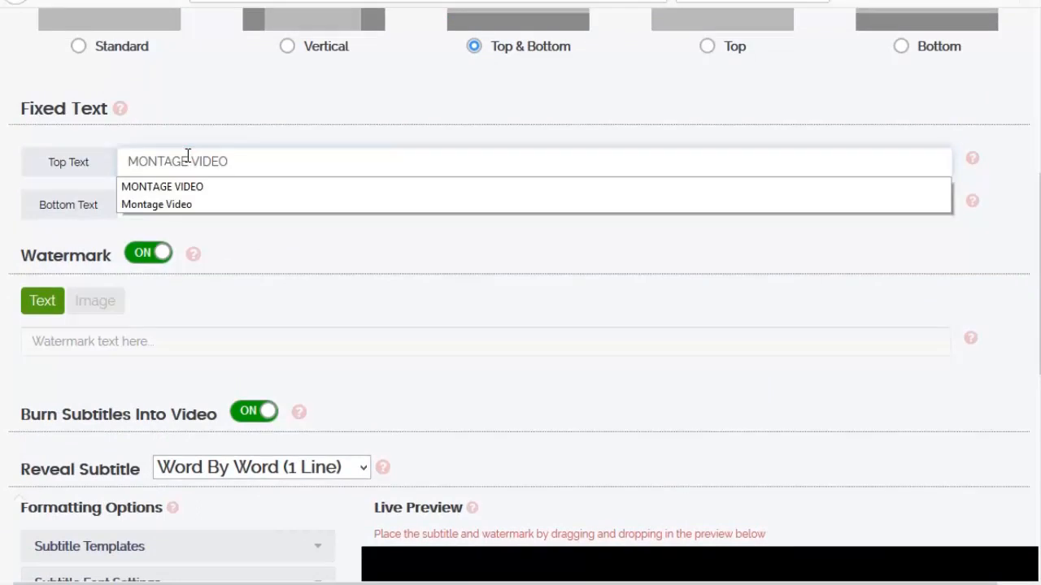
{"action": "left_click", "coordinate": [398, 260]}
Step: Enter "Montage En Ligne Gratuit !" as the bottom fixed text
{"action": "left_click", "coordinate": [118, 200]}
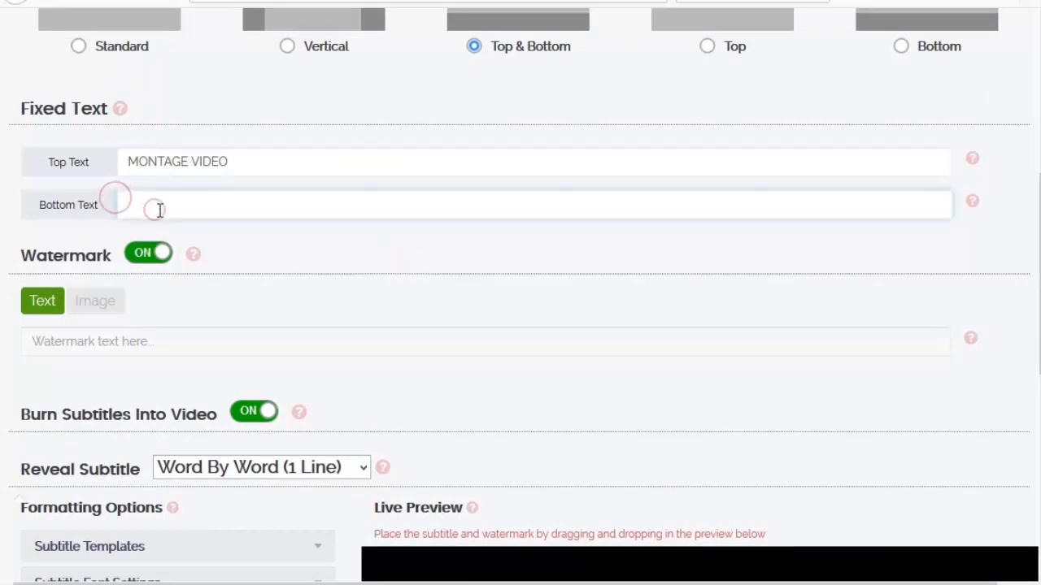
{"action": "type", "text": "M"}
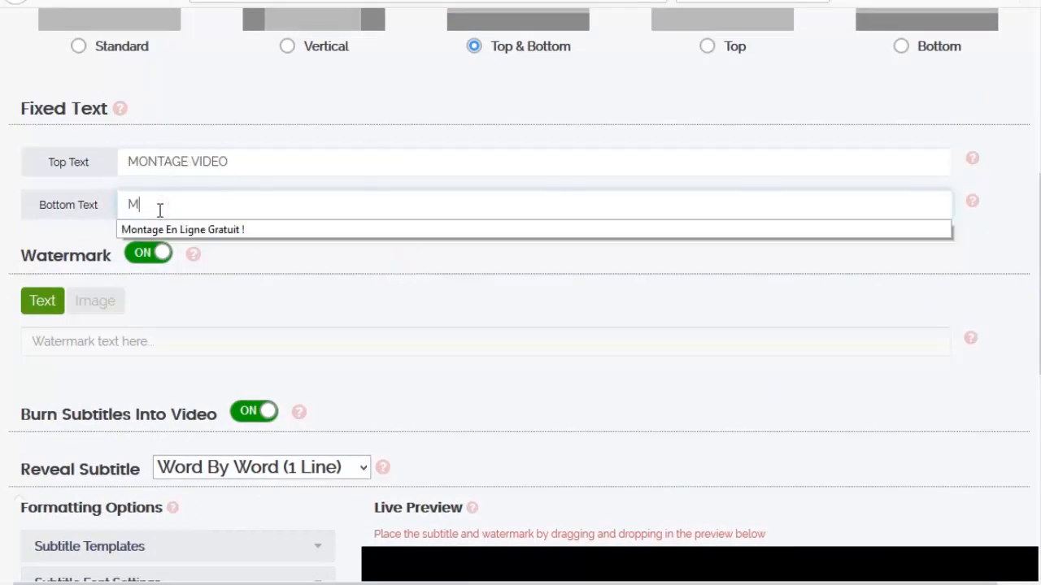
{"action": "type", "text": "ontage En L"}
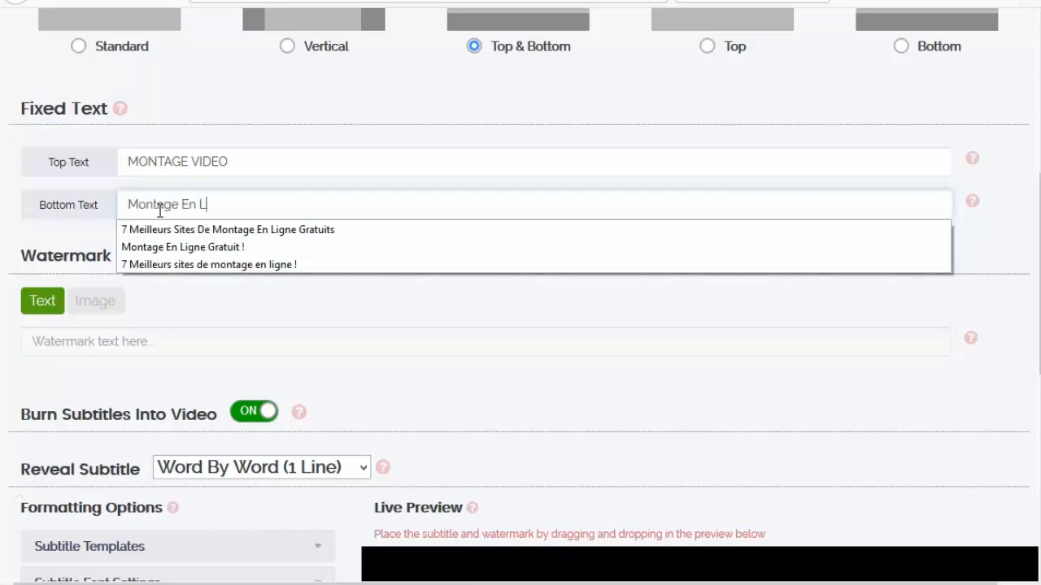
{"action": "type", "text": "igne Grartuit"}
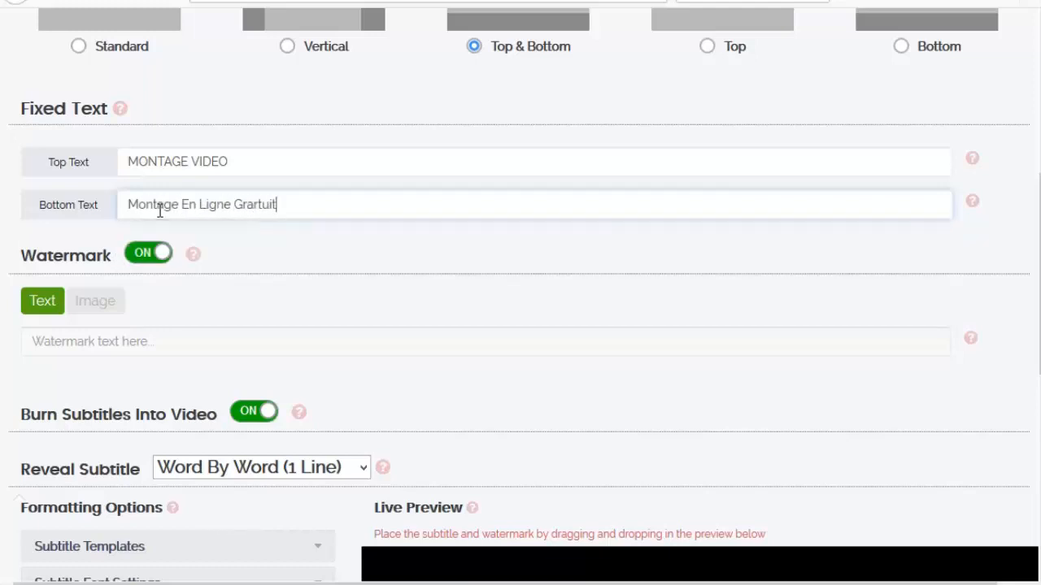
{"action": "key", "text": "BackSpace"}
{"action": "key", "text": "BackSpace"}
{"action": "key", "text": "BackSpace"}
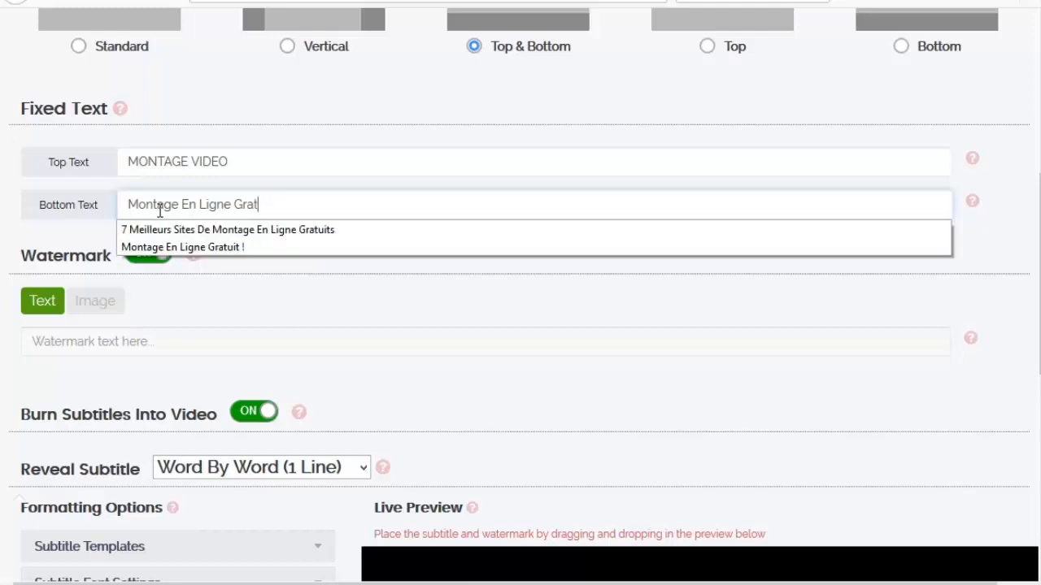
{"action": "type", "text": "tuit !"}
{"action": "left_click", "coordinate": [482, 312]}
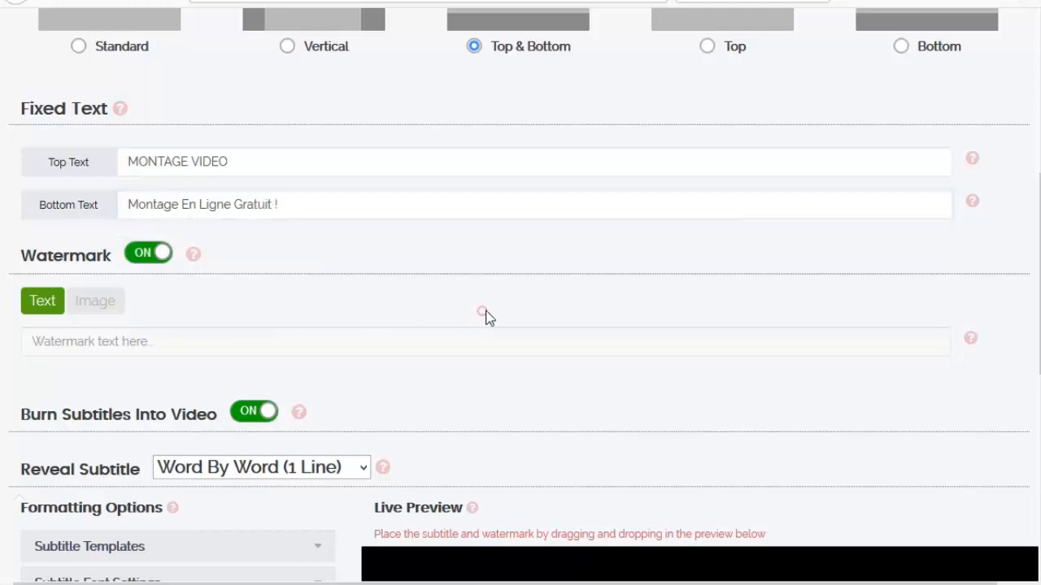
Step: Check the fixed texts in the live preview and proceed to the Export stage with voiceover left off
{"action": "scroll", "coordinate": [567, 309], "scroll_direction": "down", "scroll_amount": 5}
{"action": "scroll", "coordinate": [814, 405], "scroll_direction": "down", "scroll_amount": 1}
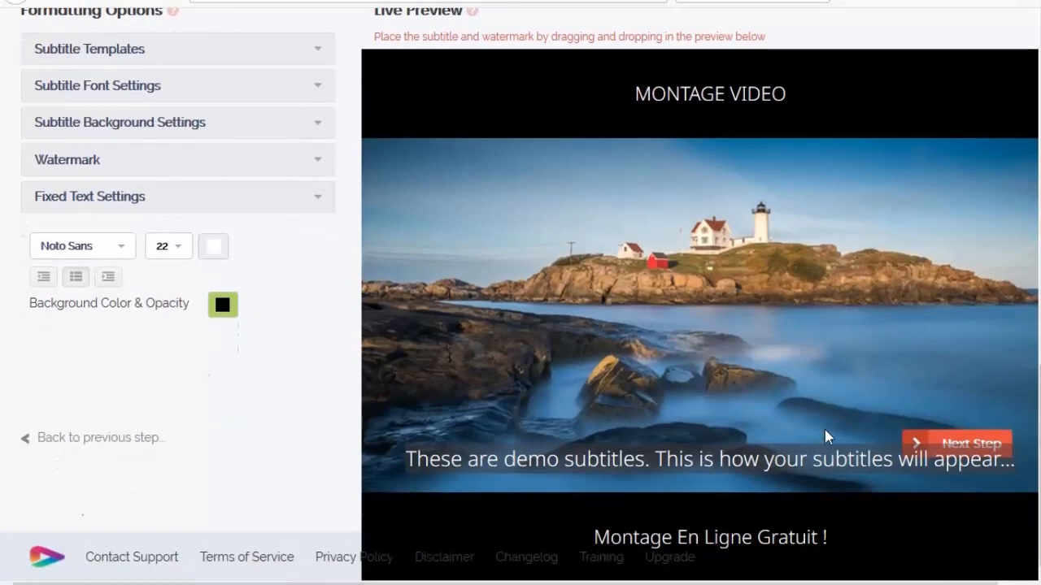
{"action": "left_click", "coordinate": [966, 441]}
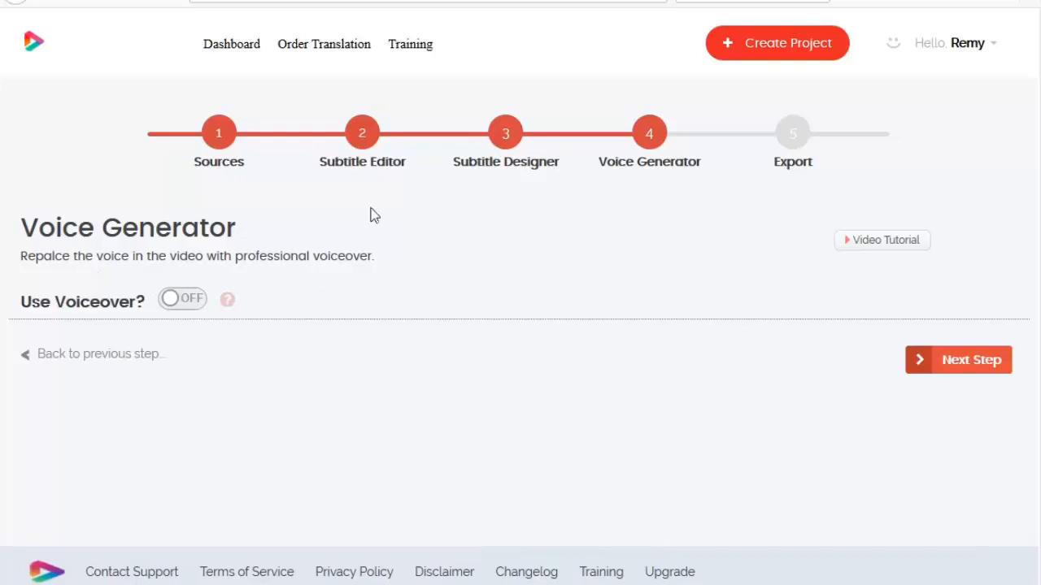
{"action": "left_click", "coordinate": [967, 360]}
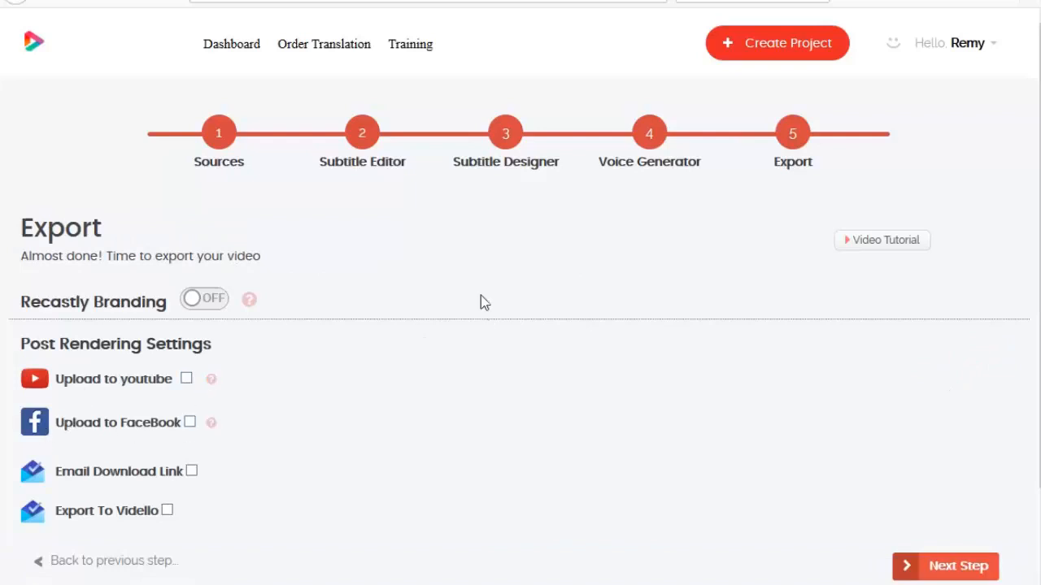
Step: Enable the post-rendering upload to Facebook to view its authentication option, and turn it off again
{"action": "scroll", "coordinate": [367, 313], "scroll_direction": "down", "scroll_amount": 2}
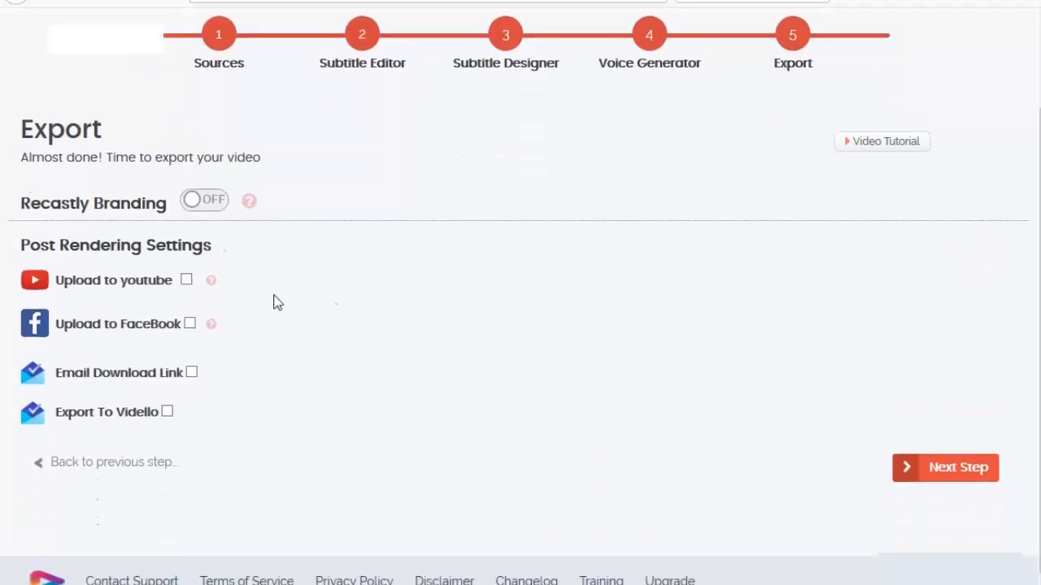
{"action": "left_click", "coordinate": [192, 322]}
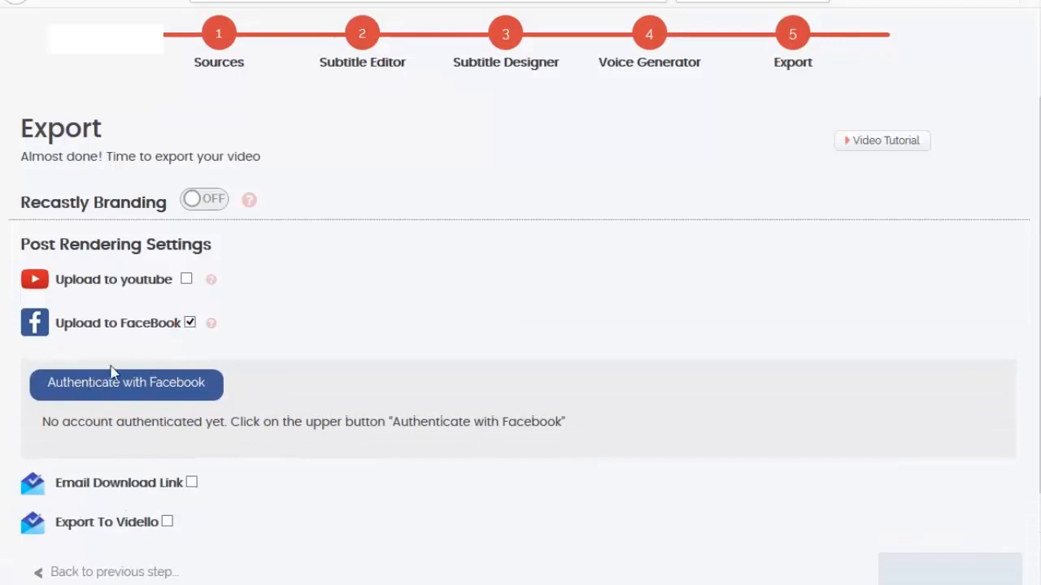
{"action": "left_click", "coordinate": [190, 323]}
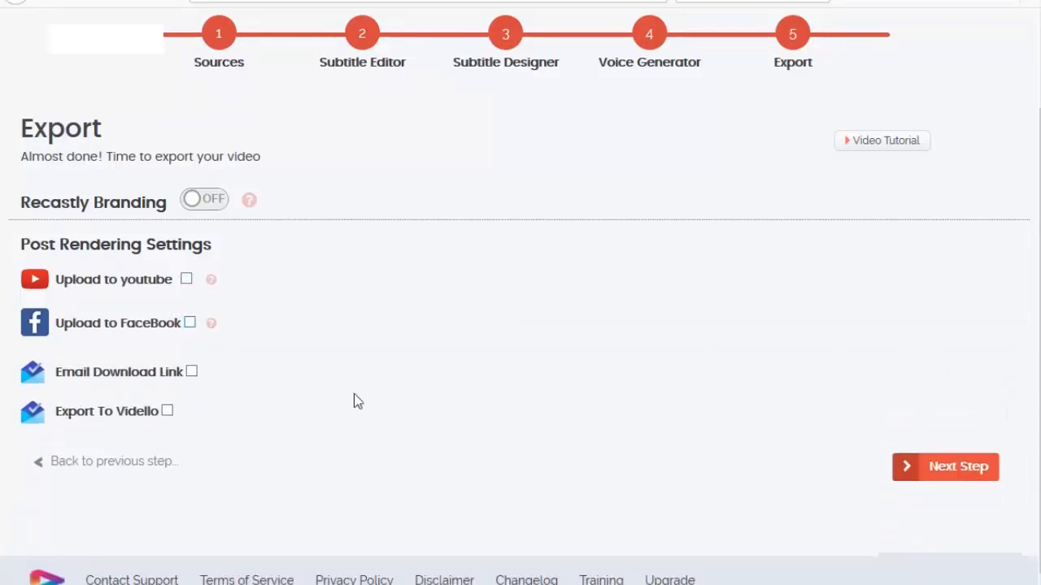
Step: Submit the video for rendering without any post-rendering uploads and open the dashboard to see the project
{"action": "left_click", "coordinate": [951, 473]}
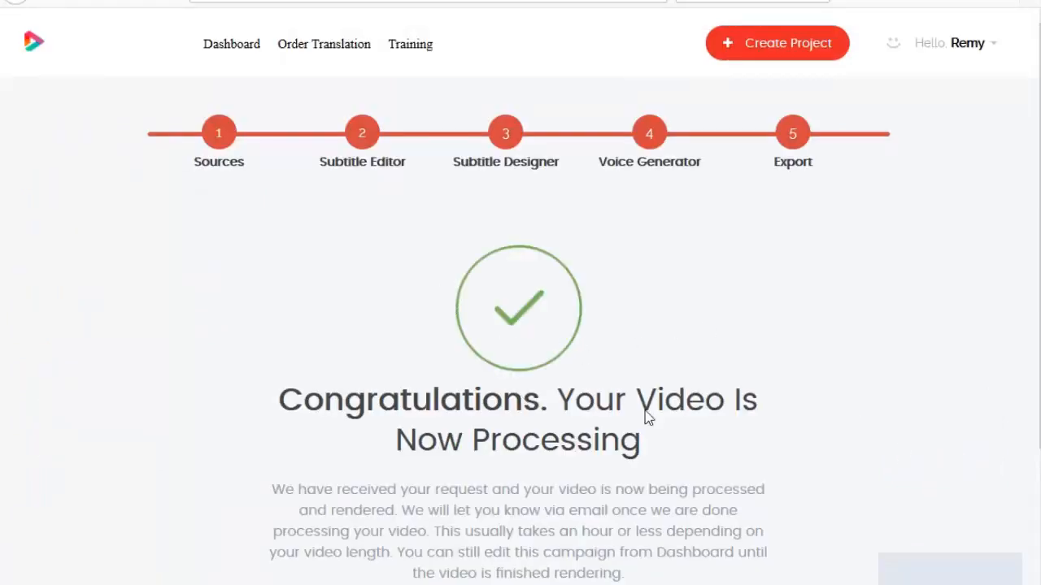
{"action": "left_click", "coordinate": [223, 48]}
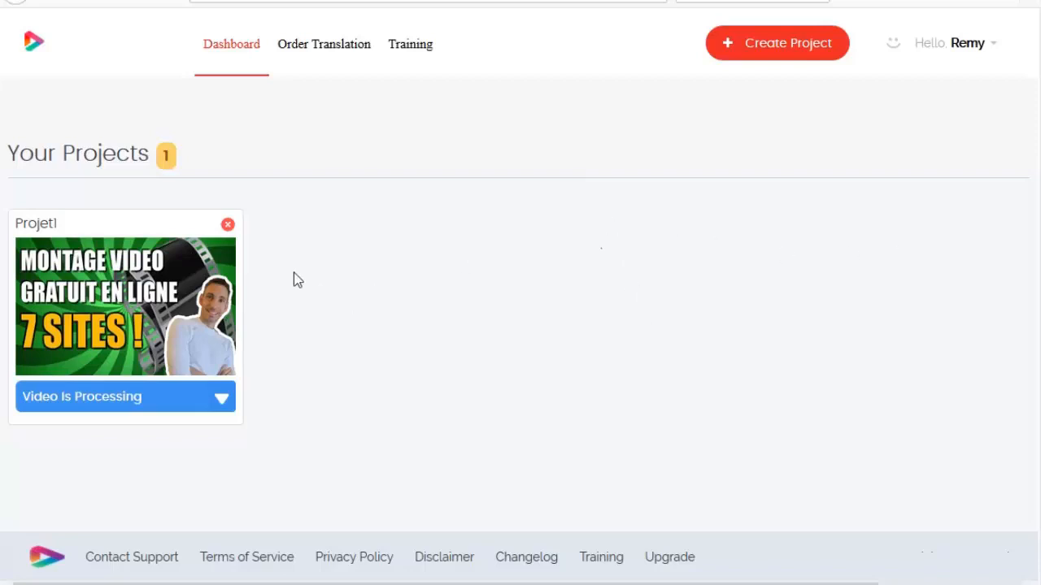
Step: Switch to the Rocket Muscu page on Facebook and examine the published videos with their subtitles and fixed text bands
{"action": "left_click", "coordinate": [540, 1]}
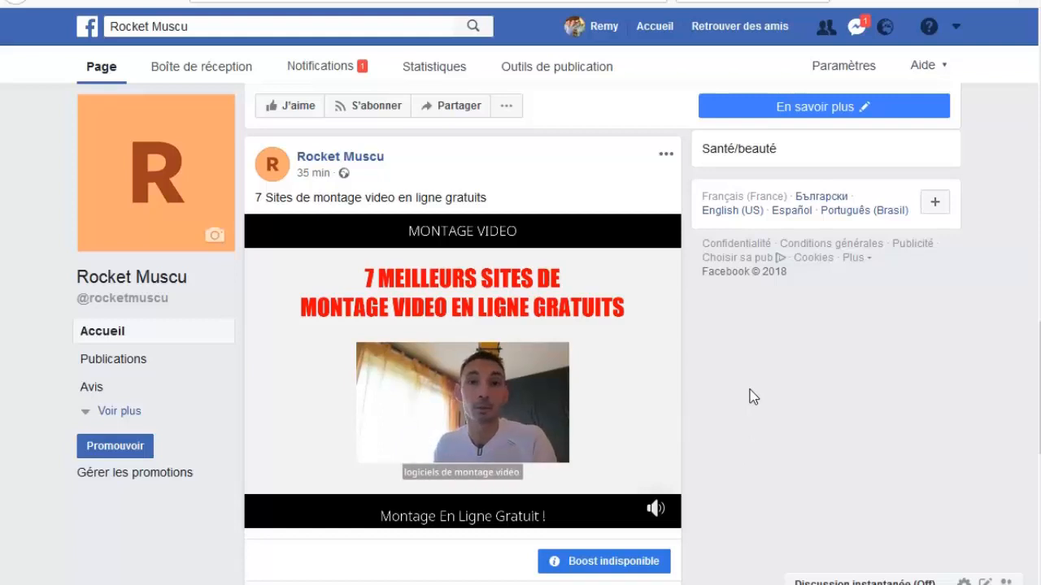
{"action": "scroll", "coordinate": [751, 388], "scroll_direction": "down", "scroll_amount": 3}
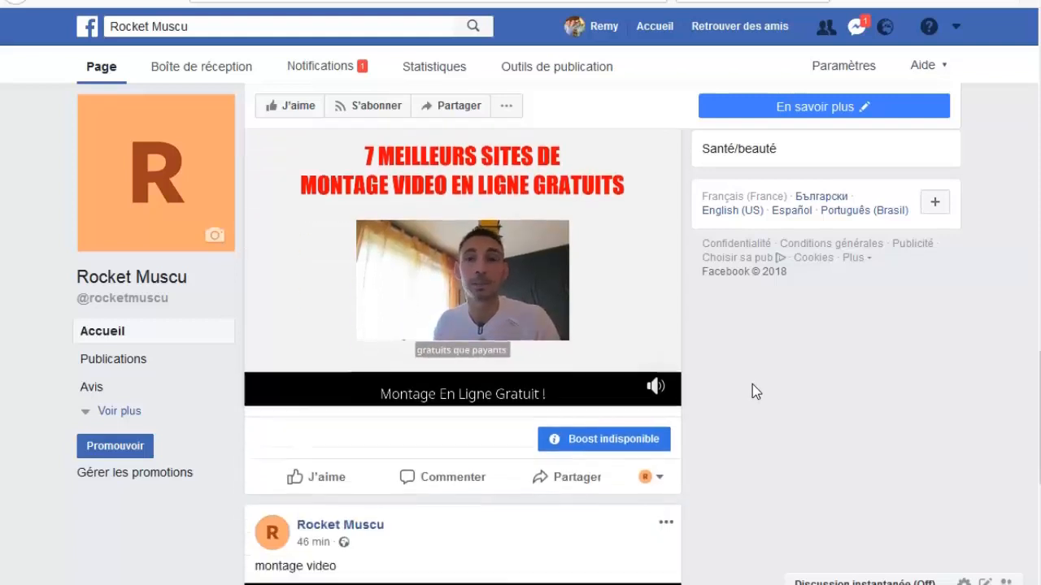
{"action": "scroll", "coordinate": [752, 384], "scroll_direction": "down", "scroll_amount": 1}
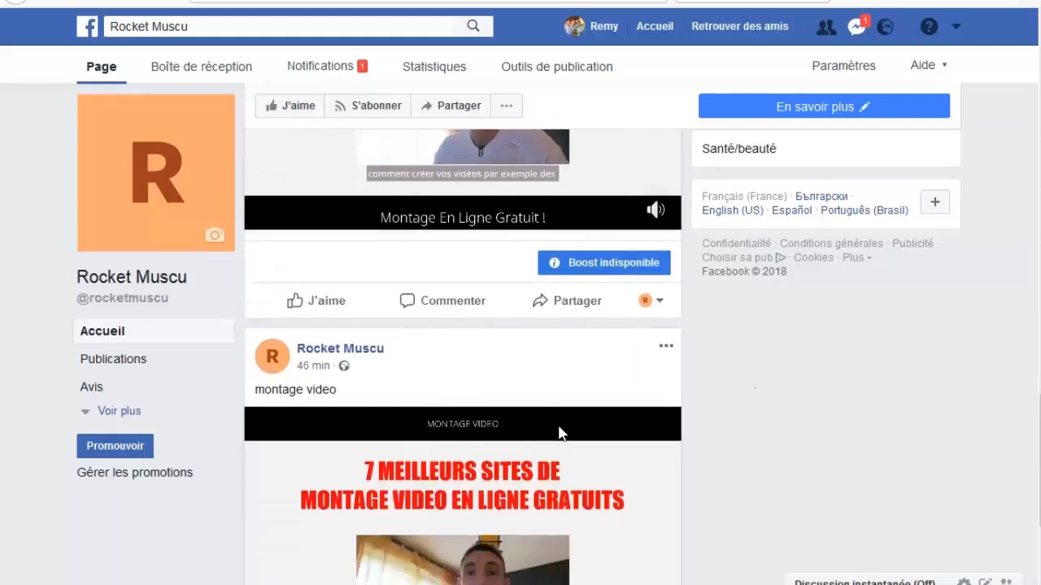